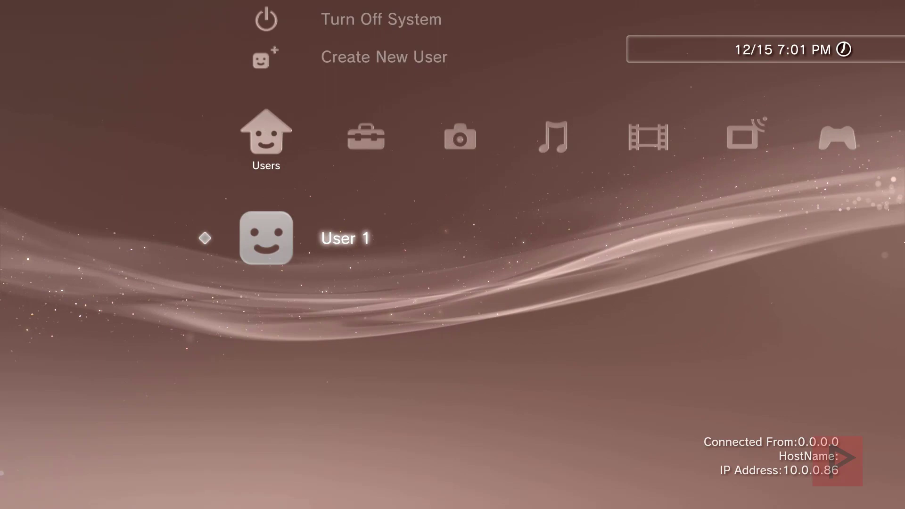
# Open Settings > System Settings > System Information and confirm System Software Version 4.84
pyautogui.press('Right')
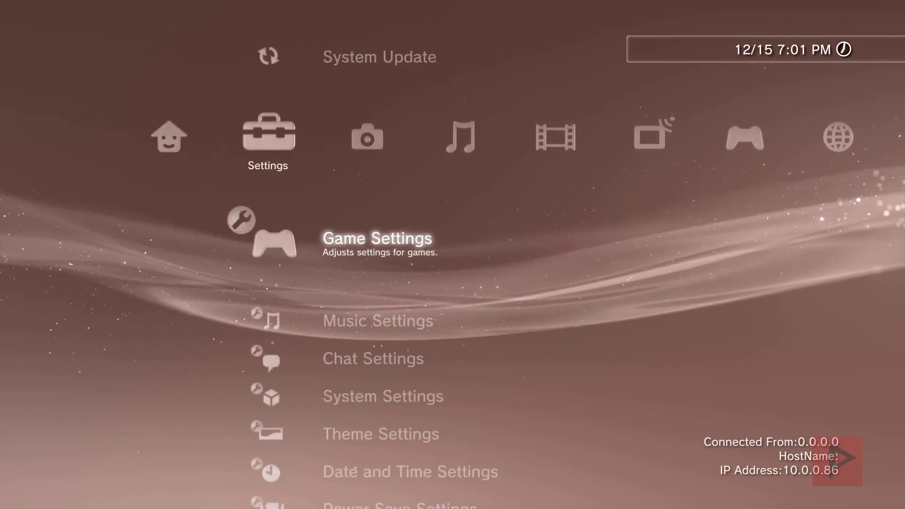
pyautogui.press('Down')
pyautogui.press('Down')
pyautogui.press('Down')
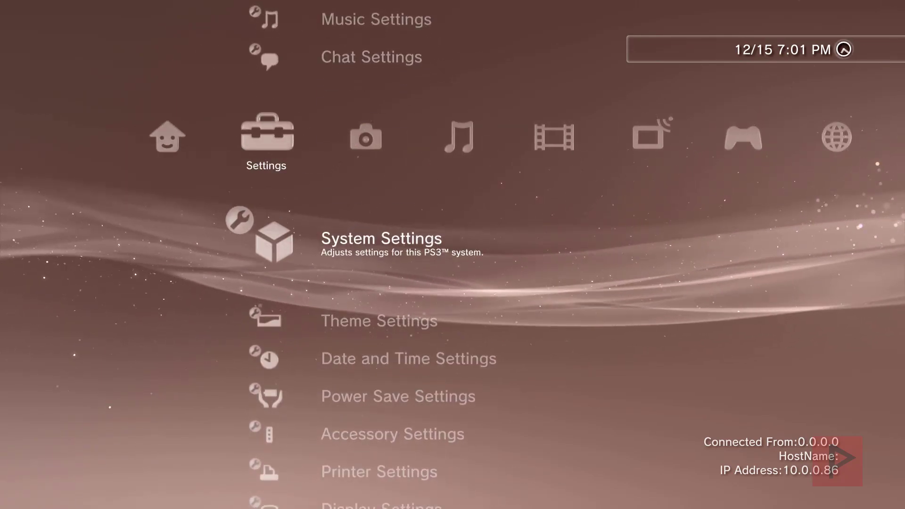
pyautogui.press('Return')
pyautogui.press('Down')
pyautogui.press('Down')
pyautogui.press('Down')
pyautogui.press('Down')
pyautogui.press('Down')
pyautogui.press('Down')
pyautogui.press('Down')
pyautogui.press('Down')
pyautogui.press('Down')
pyautogui.press('Down')
pyautogui.press('Down')
pyautogui.press('Down')
pyautogui.press('Down')
pyautogui.press('Down')
pyautogui.press('Down')
pyautogui.press('Down')
pyautogui.press('Down')
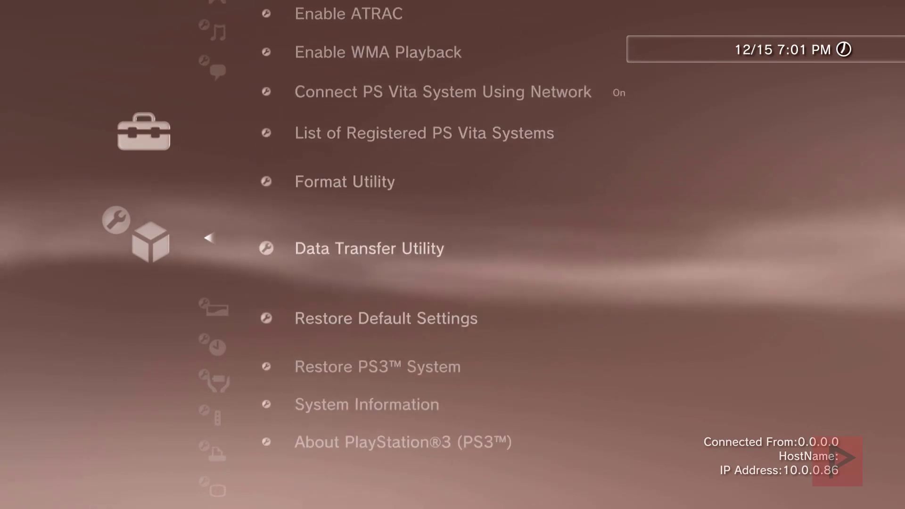
pyautogui.press('Down')
pyautogui.press('Down')
pyautogui.press('Down')
pyautogui.press('Down')
pyautogui.press('Up')
pyautogui.press('Return')
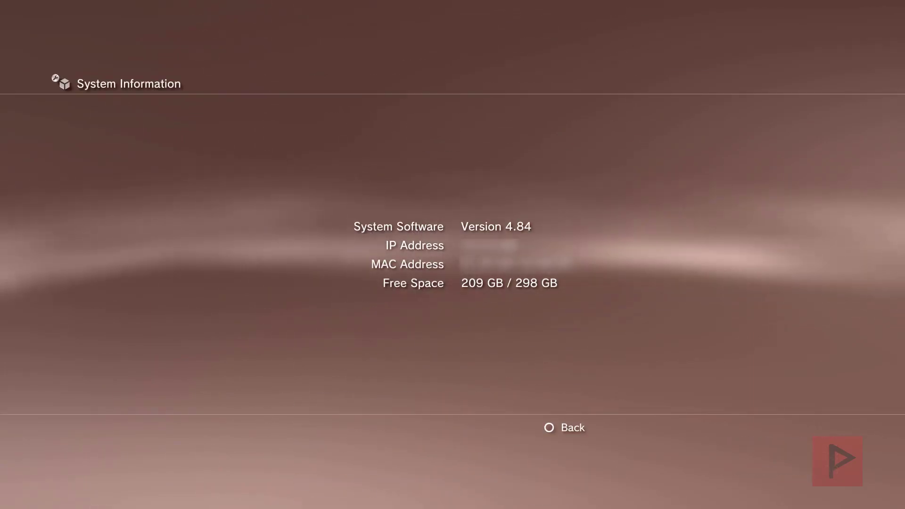
# Back out of System Settings to the Game category
pyautogui.press('Escape')
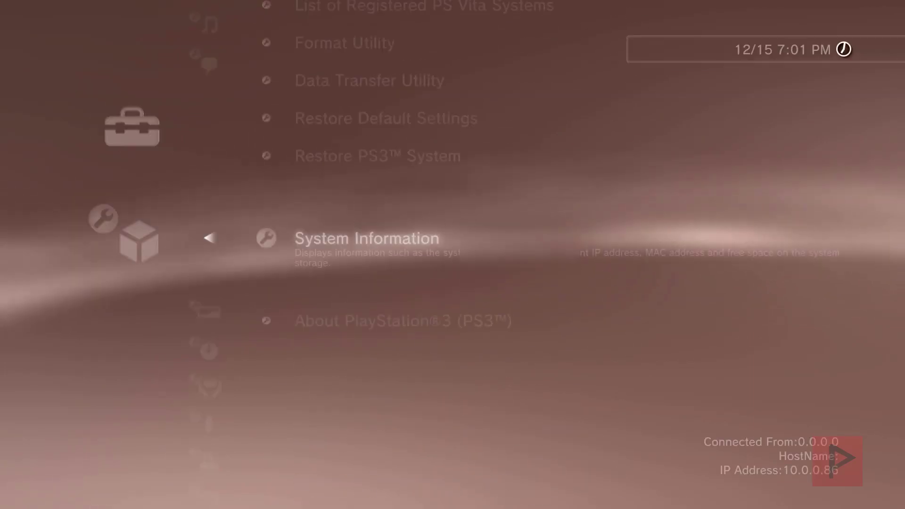
pyautogui.press('Escape')
pyautogui.press('Right')
pyautogui.press('Right')
pyautogui.press('Right')
pyautogui.press('Right')
pyautogui.press('Right')
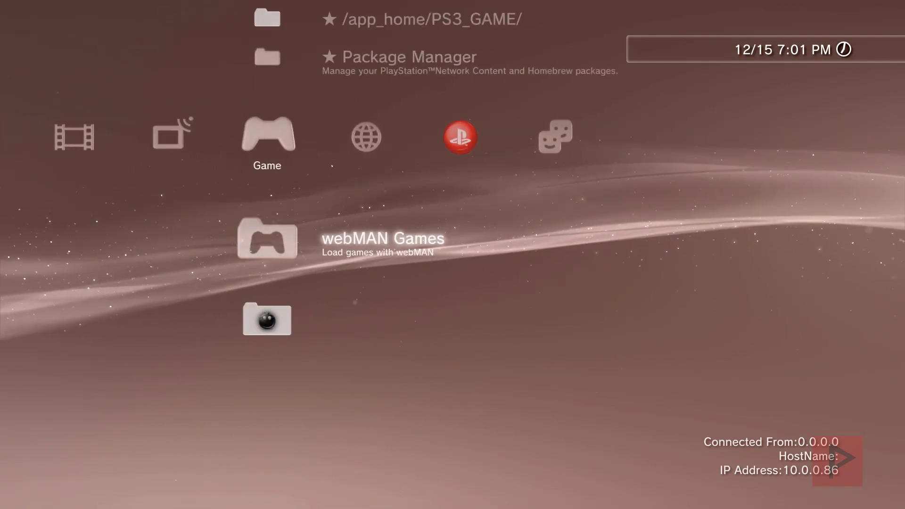
# Launch Rebug Toolbox from the PlayStation®3 folder and view Information system showing 4.84 DEX
pyautogui.press('Down')
pyautogui.press('Return')
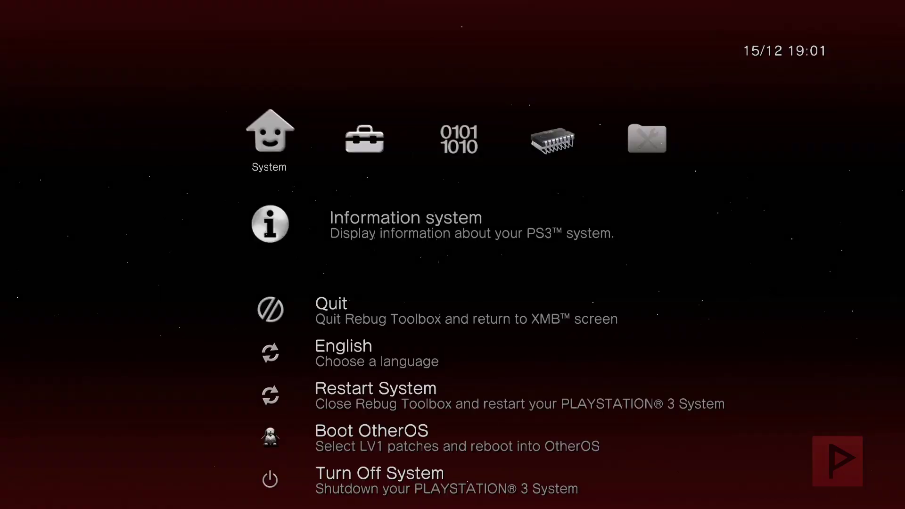
pyautogui.press('Return')
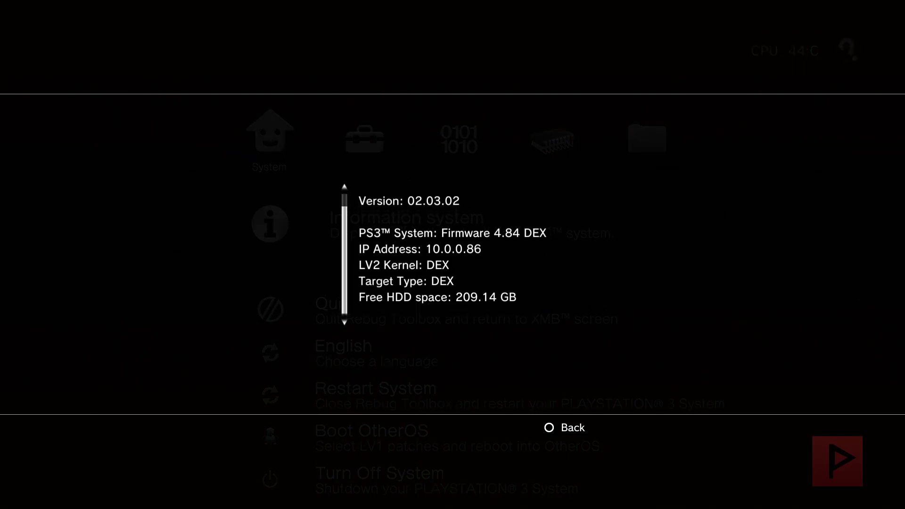
pyautogui.press('Escape')
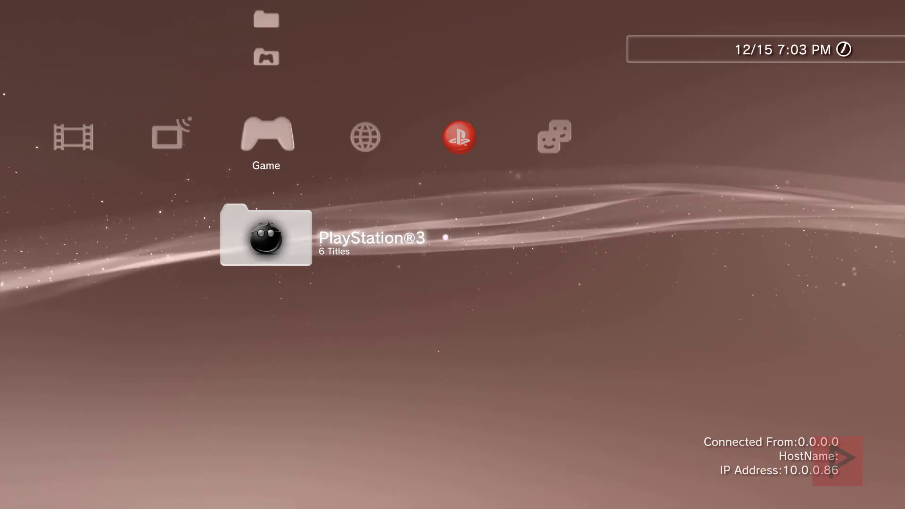
# Install SEN_Enabler_v6.2.7_[CEX-DEX]_[4.87].pkg from Package Manager > Install Package Files > Standard
pyautogui.press('Up')
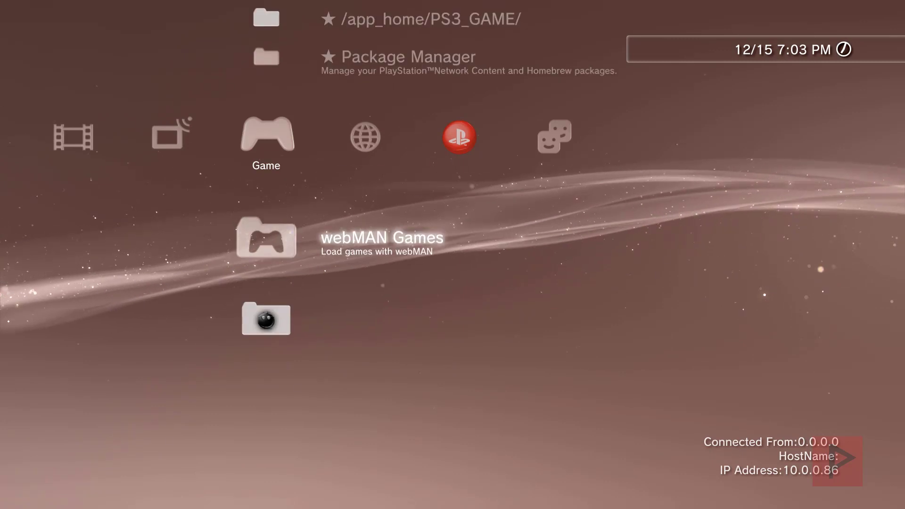
pyautogui.press('Up')
pyautogui.press('Return')
pyautogui.press('Down')
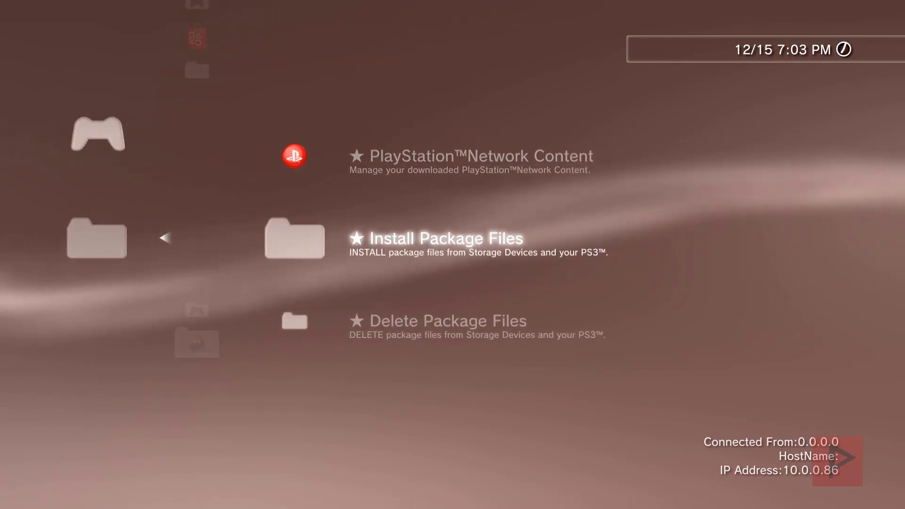
pyautogui.press('Return')
pyautogui.press('Down')
pyautogui.press('Down')
pyautogui.press('Return')
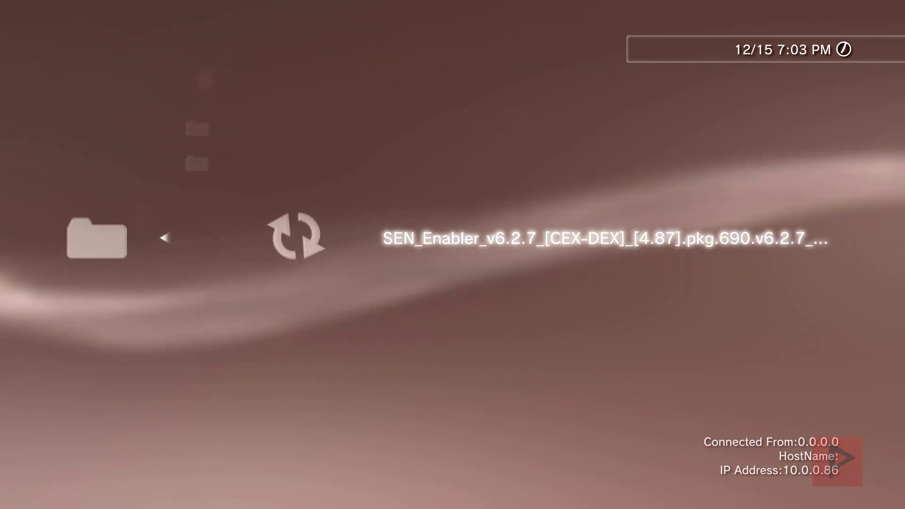
pyautogui.press('Return')
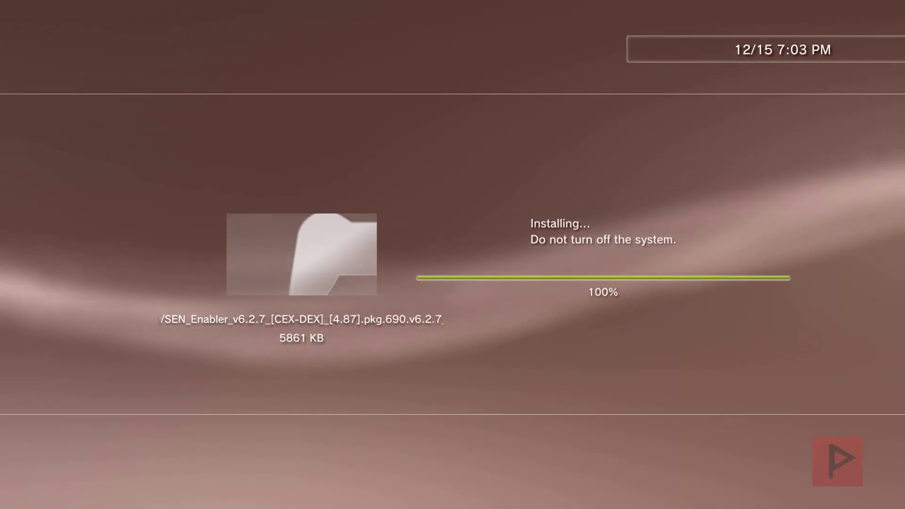
# Launch SEN Enabler 6.2.7 from the PlayStation®3 folder to show its improvements notes
pyautogui.press('Escape')
pyautogui.press('Down')
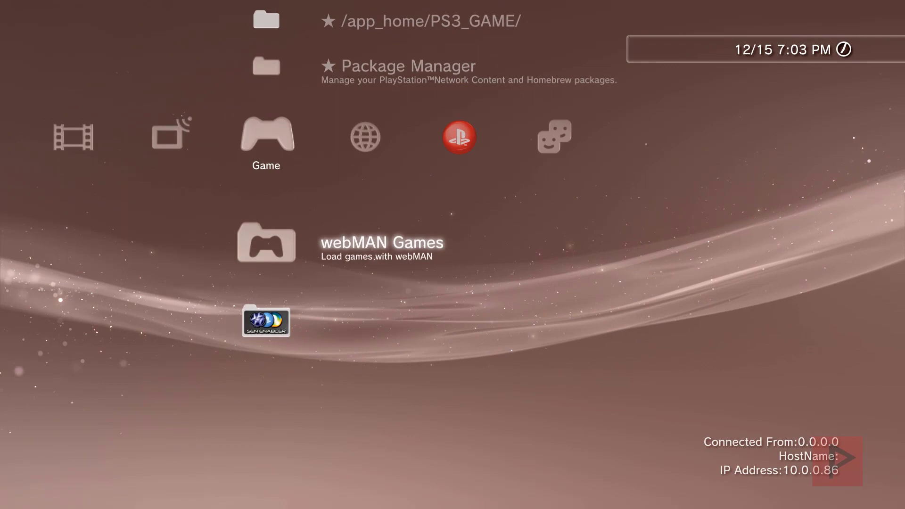
pyautogui.press('Return')
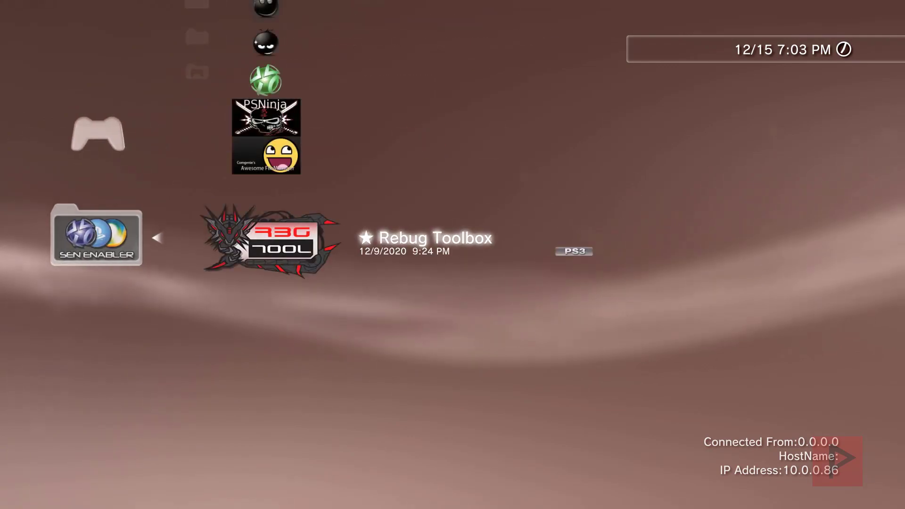
pyautogui.press('Up')
pyautogui.press('Up')
pyautogui.press('Up')
pyautogui.press('Up')
pyautogui.press('Up')
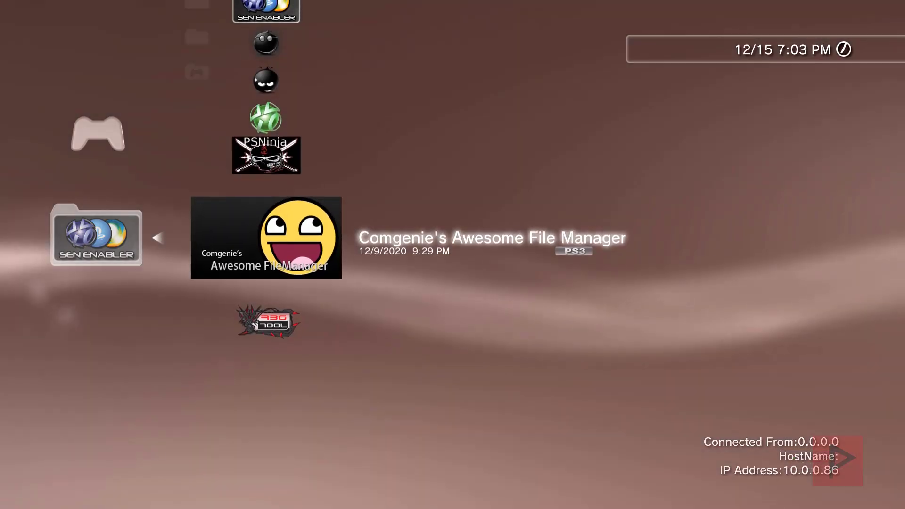
pyautogui.press('Up')
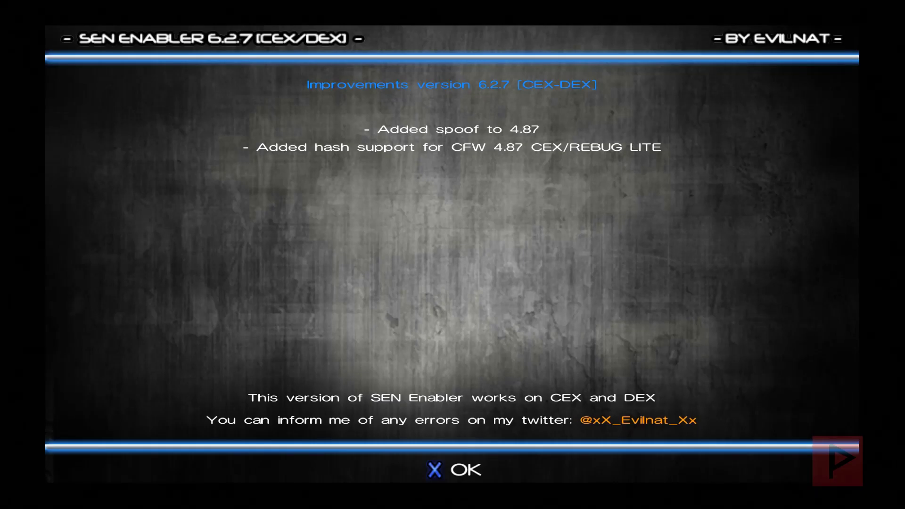
# Dismiss the notes and choose Enable SEN access under SEN/PSN Options
pyautogui.press('Return')
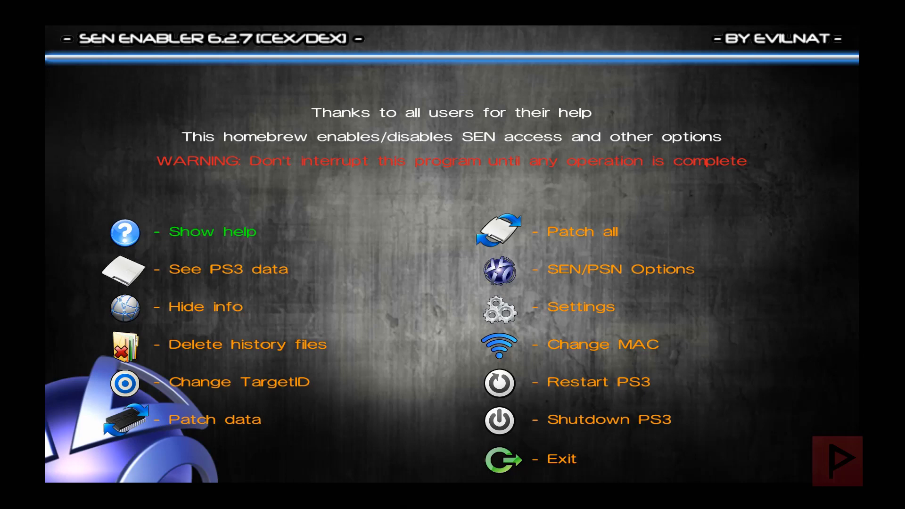
pyautogui.press('Return')
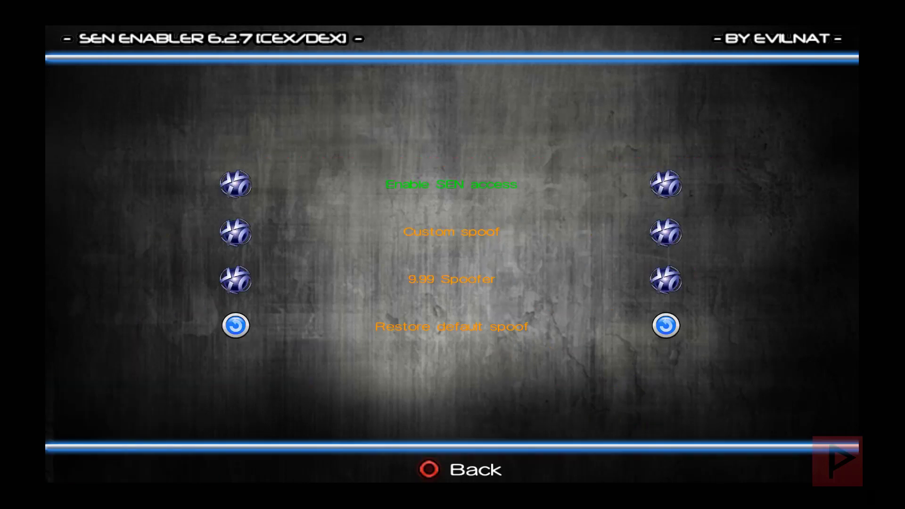
pyautogui.press('Return')
pyautogui.press('Return')
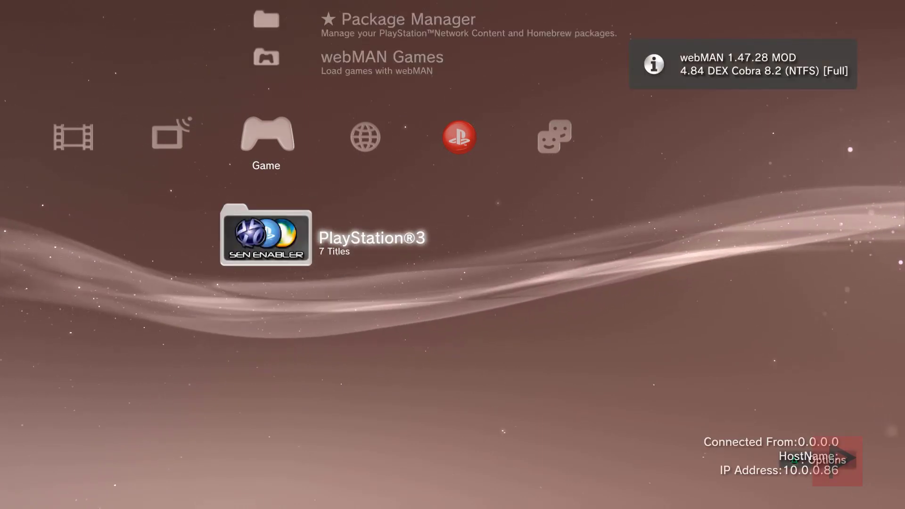
# Verify System Information now reports Version 4.87, then return to the Game category
pyautogui.press('Left')
pyautogui.press('Left')
pyautogui.press('Left')
pyautogui.press('Left')
pyautogui.press('Left')
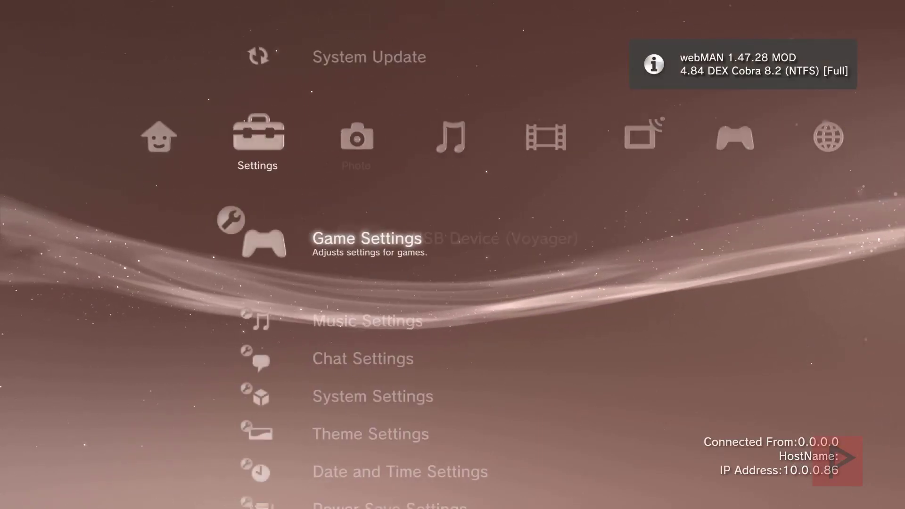
pyautogui.press('Down')
pyautogui.press('Down')
pyautogui.press('Down')
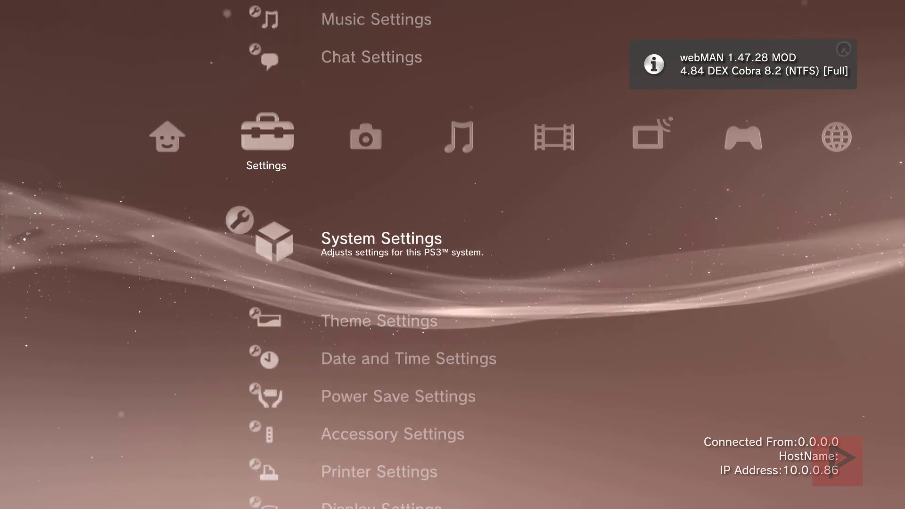
pyautogui.press('Return')
pyautogui.press('Down')
pyautogui.press('Down')
pyautogui.press('Down')
pyautogui.press('Down')
pyautogui.press('Down')
pyautogui.press('Down')
pyautogui.press('Down')
pyautogui.press('Down')
pyautogui.press('Down')
pyautogui.press('Down')
pyautogui.press('Down')
pyautogui.press('Down')
pyautogui.press('Down')
pyautogui.press('Down')
pyautogui.press('Down')
pyautogui.press('Down')
pyautogui.press('Down')
pyautogui.press('Down')
pyautogui.press('Down')
pyautogui.press('Down')
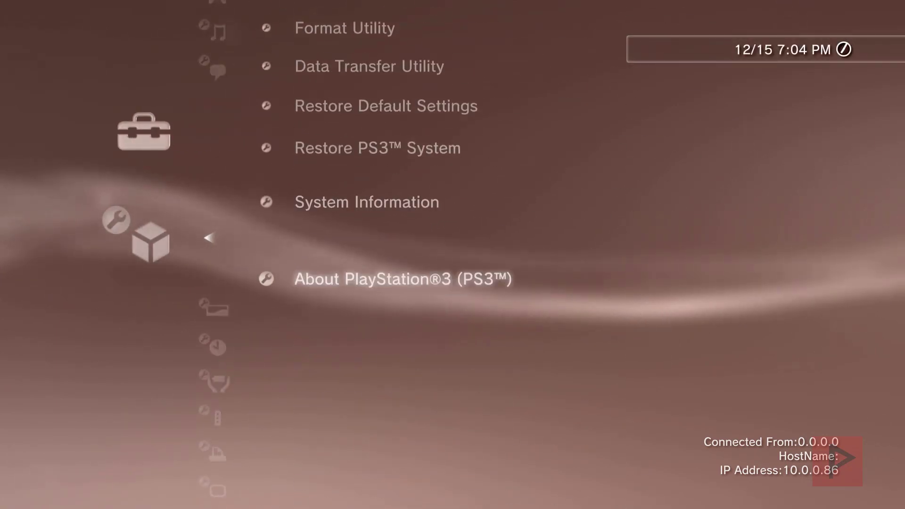
pyautogui.press('Up')
pyautogui.press('Return')
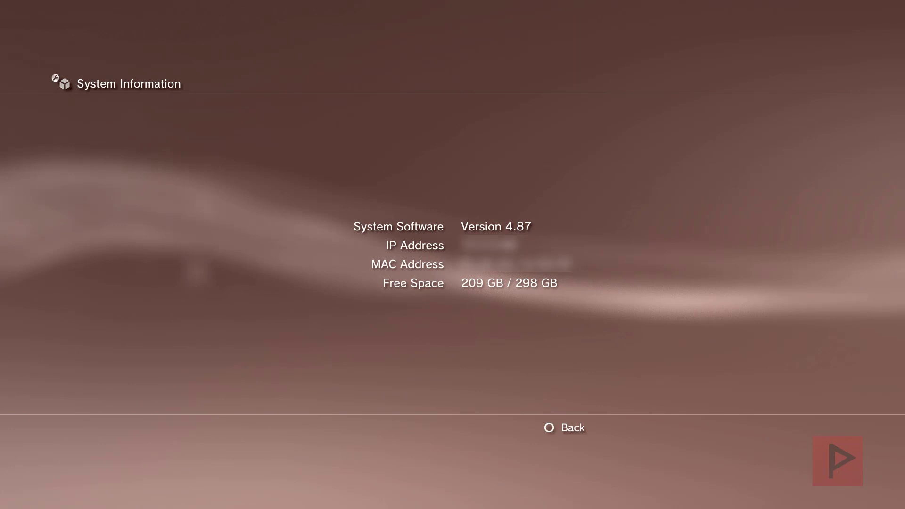
pyautogui.press('Escape')
pyautogui.press('Right')
pyautogui.press('Right')
pyautogui.press('Right')
pyautogui.press('Right')
pyautogui.press('Right')
# Open the PlayStation®3 folder and highlight Rebug Toolbox
pyautogui.press('Return')
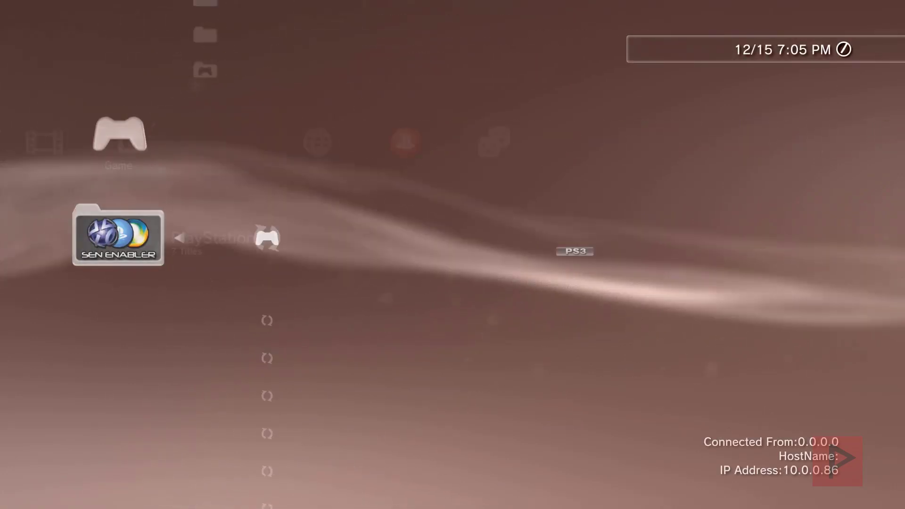
pyautogui.press('Down')
pyautogui.press('Down')
pyautogui.press('Down')
pyautogui.press('Down')
pyautogui.press('Down')
pyautogui.press('Down')
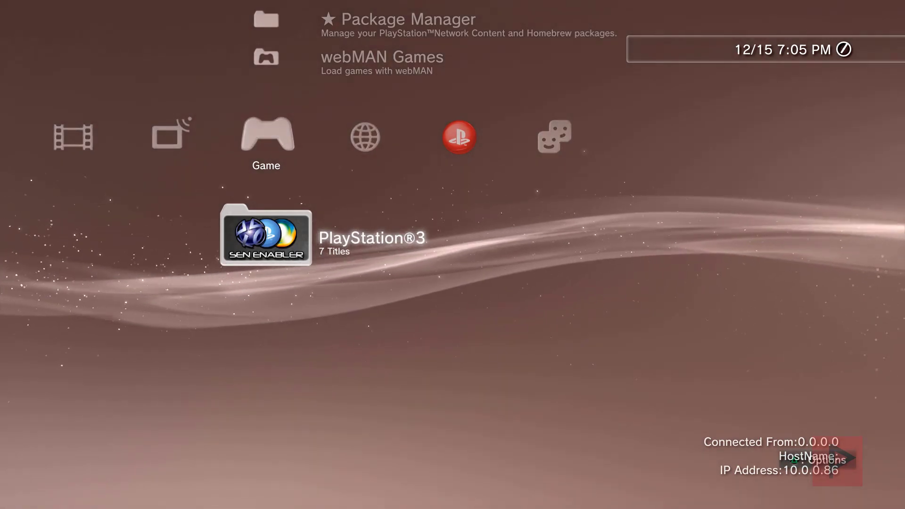
# Browse mmCM, PSNinja_v4 and PSN Patch 2017.02/B in the PlayStation®3 folder, then leave it
pyautogui.press('Return')
pyautogui.press('Up')
pyautogui.press('Up')
pyautogui.press('Up')
pyautogui.press('Up')
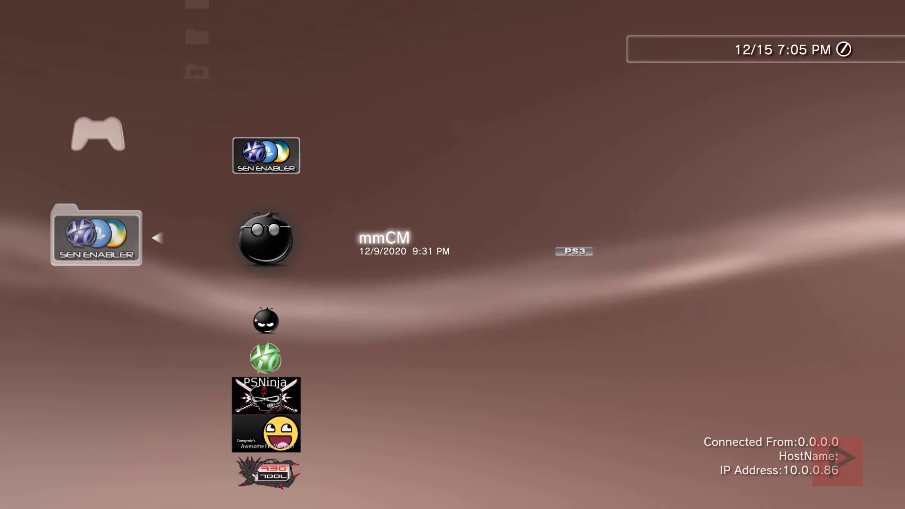
pyautogui.press('Down')
pyautogui.press('Down')
pyautogui.press('Down')
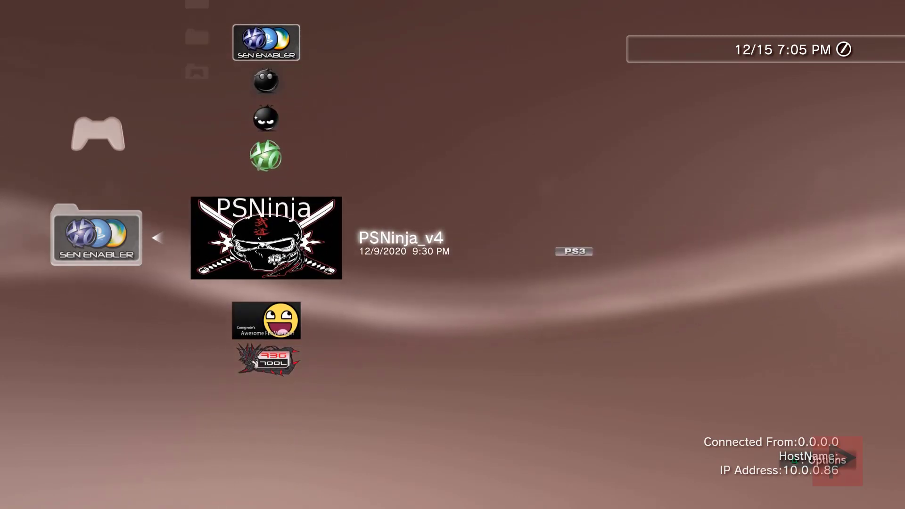
pyautogui.press('Up')
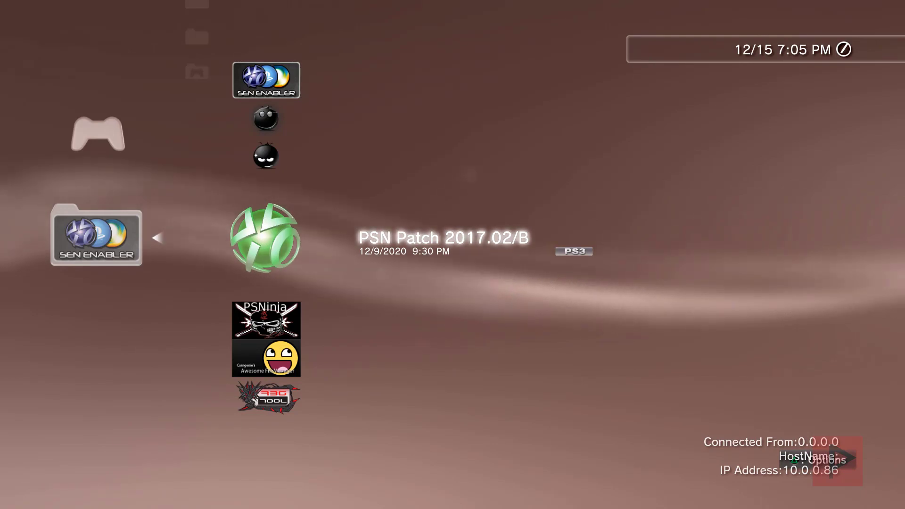
pyautogui.press('Escape')
# Go to PlayStation Network and try Quick Sign Up to test network access
pyautogui.press('Right')
pyautogui.press('Right')
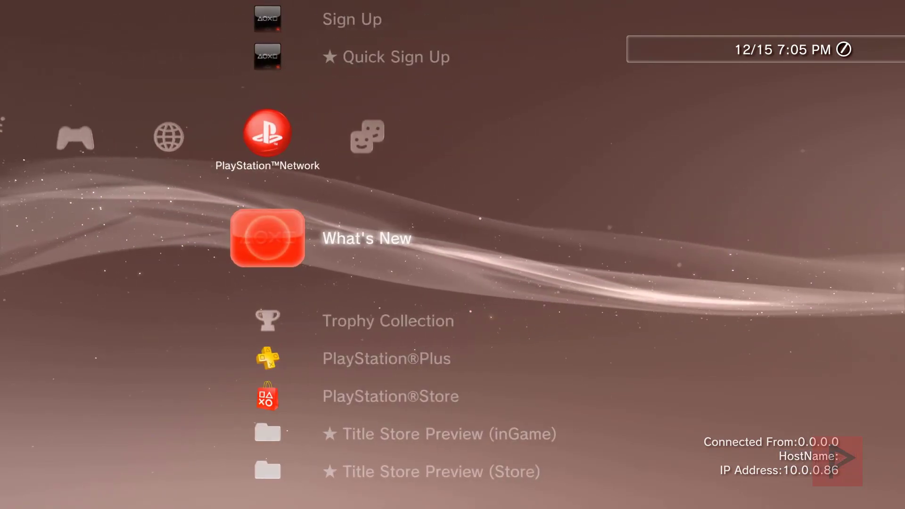
pyautogui.press('Up')
pyautogui.press('Up')
pyautogui.press('Down')
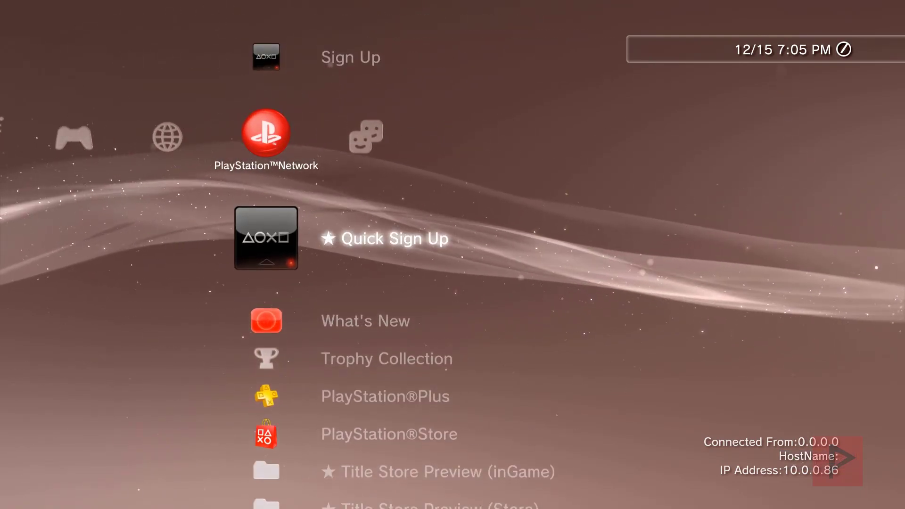